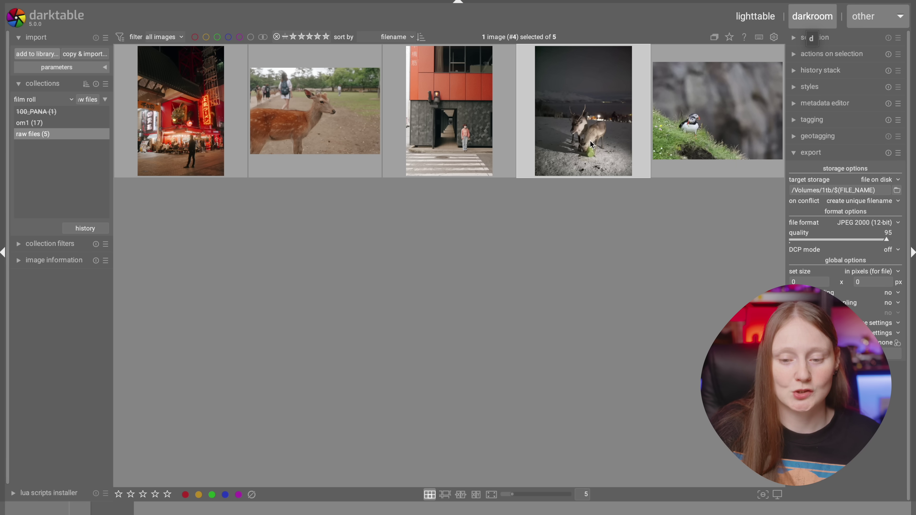
Step: Open the puffin photo from the lighttable in darktable's darkroom
key("d")
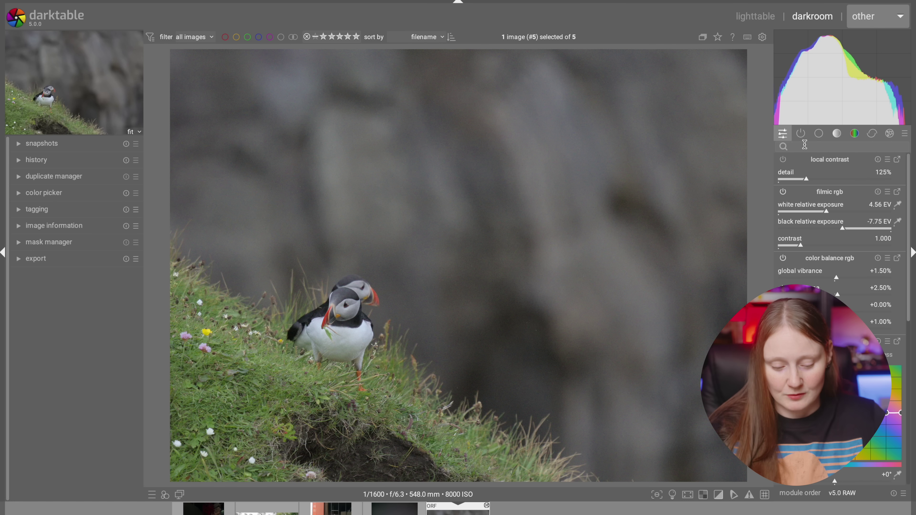
Step: Search modules for 'high' and expand shadows and highlights, then search 'lut' on the deer photo
left_click(805, 146)
type("high")
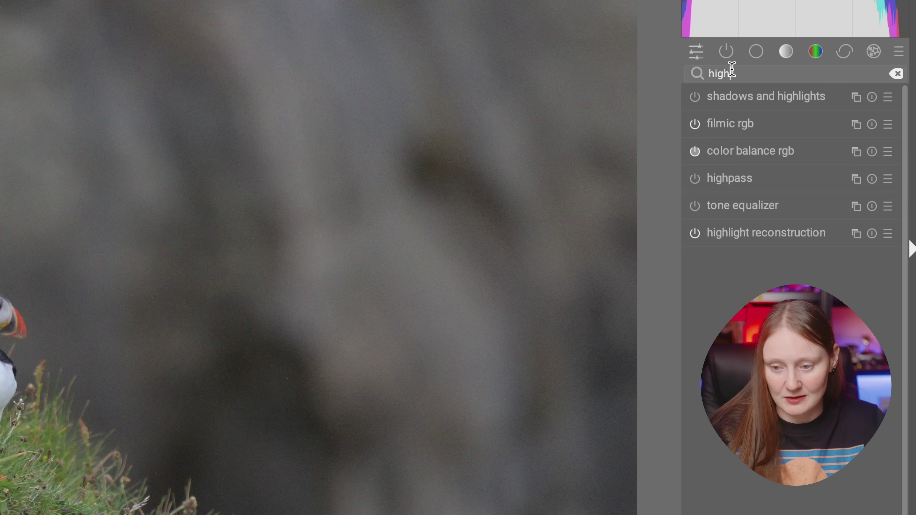
left_click(804, 96)
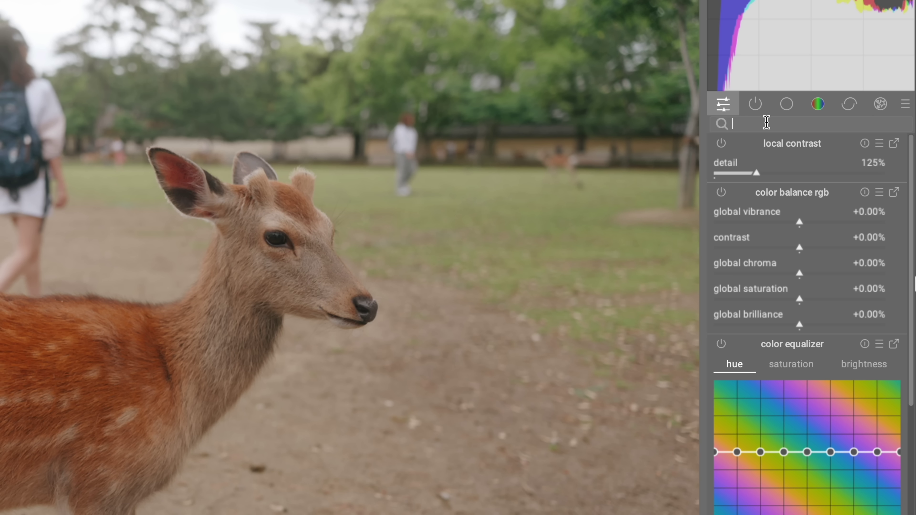
type("lut")
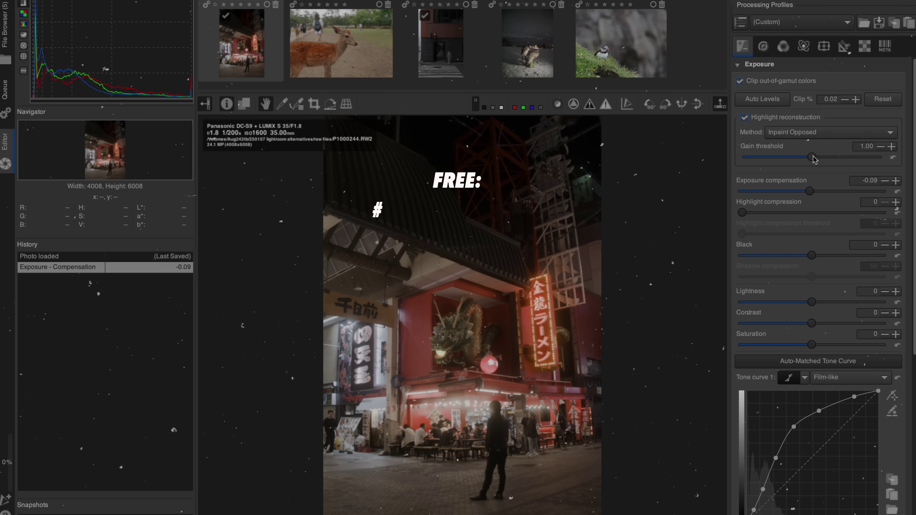
Step: Raise the highlight reconstruction threshold, set exposure compensation to -0.12 and black to -16
left_click_drag(816, 157, 822, 160)
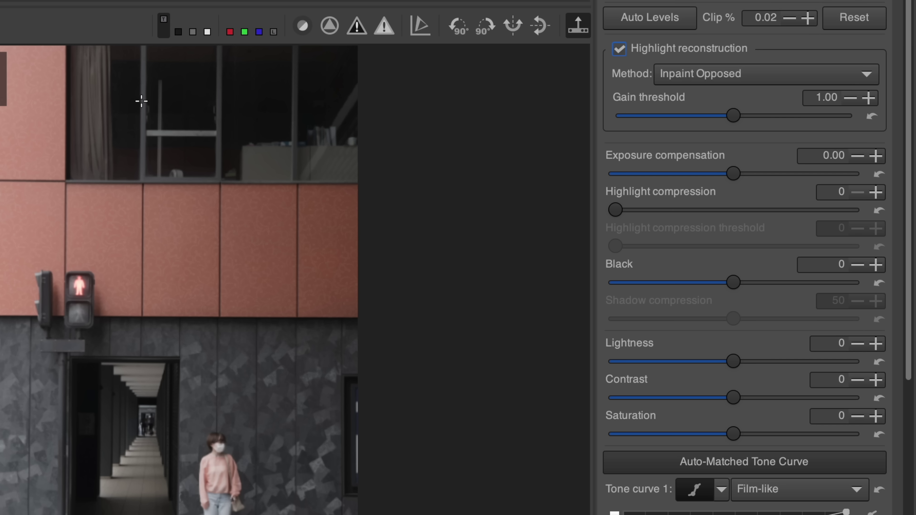
left_click_drag(733, 174, 729, 173)
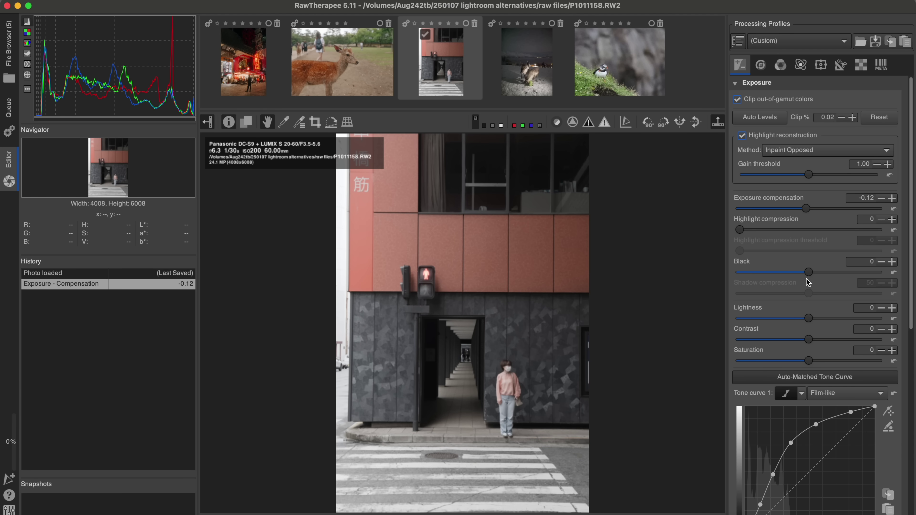
mouse_move(807, 273)
left_mouse_down()
mouse_move(822, 275)
mouse_move(806, 273)
left_mouse_up()
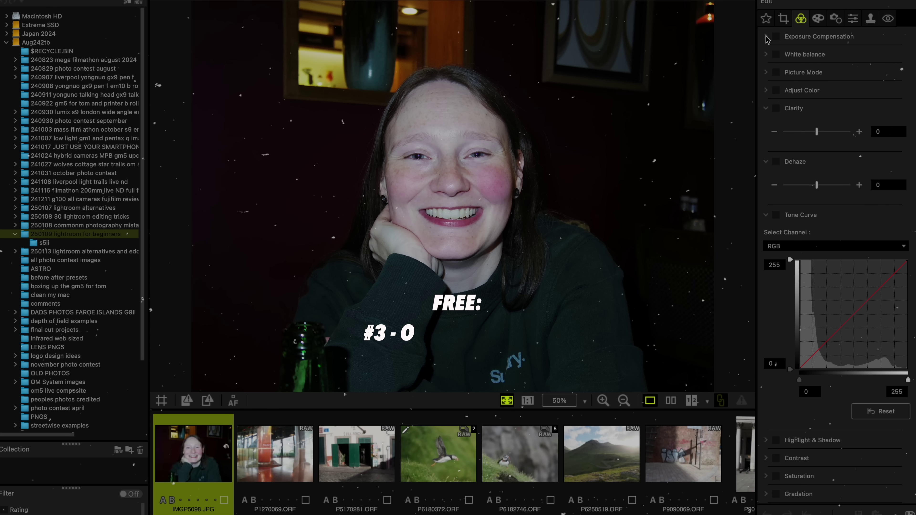
Step: Expand Exposure Compensation and Adjust Color, then show the AI Noise Reduction settings
left_click(765, 36)
left_click(766, 123)
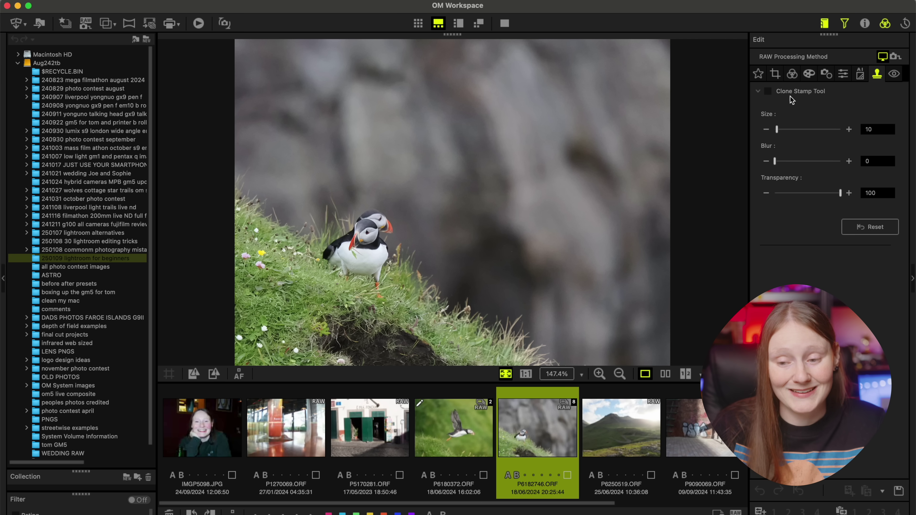
left_click(792, 74)
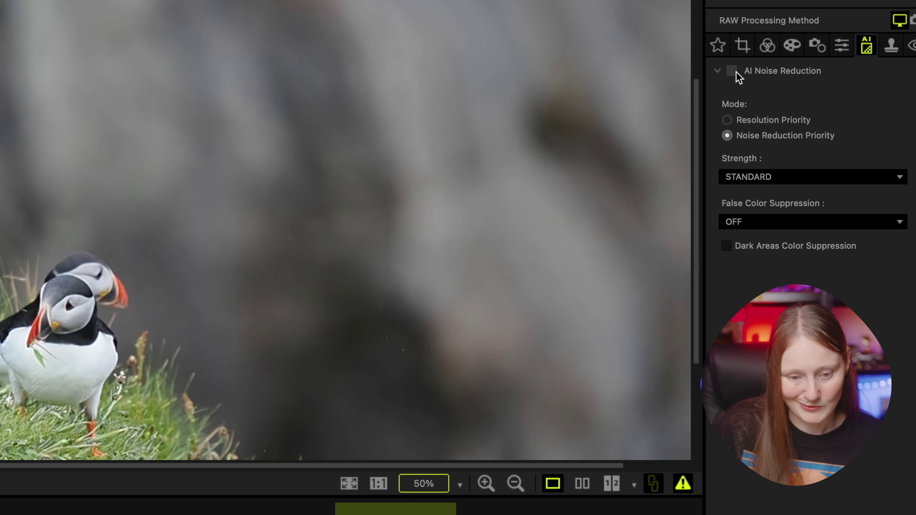
Step: Enable AI Noise Reduction on puffin raw P6182746.ORF
left_click(732, 71)
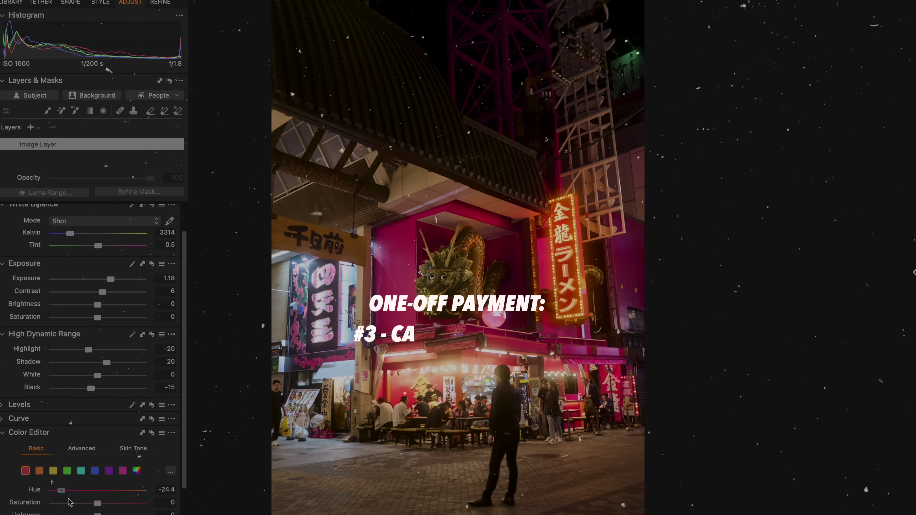
Step: Set the Color Editor Basic hue to -30, pushing magentas toward orange
left_click_drag(79, 490, 53, 490)
scroll(77, 367, "down", 4)
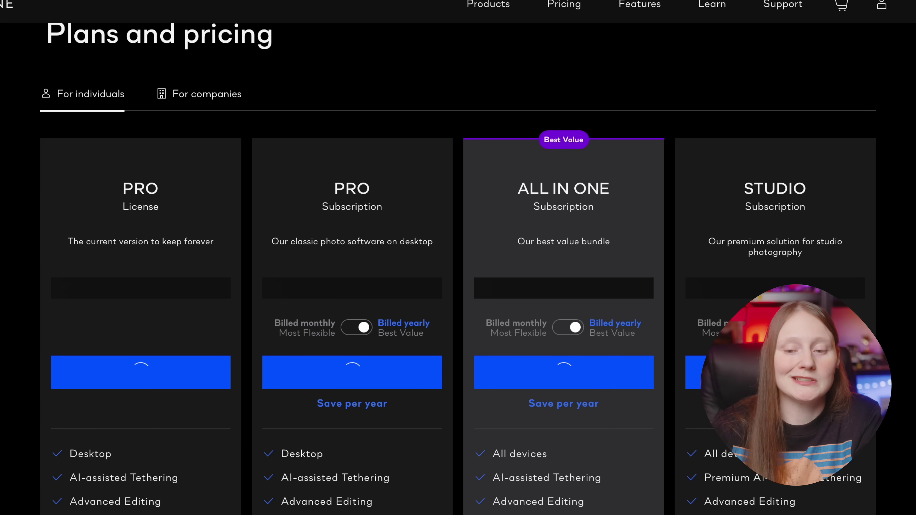
scroll(22, 352, "down", 1)
scroll(23, 352, "down", 1)
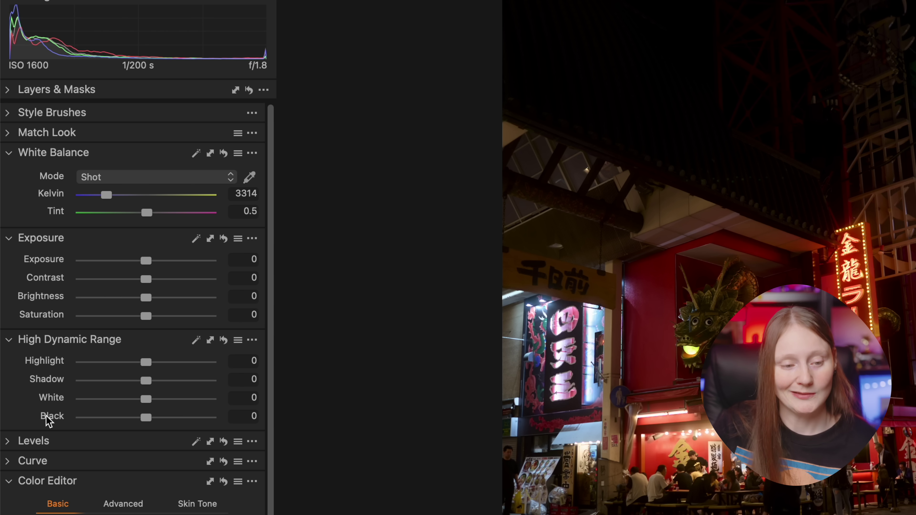
Step: Raise exposure to 1.18, drop highlights to -20, and sample the red wall's colour
left_click_drag(145, 260, 107, 277)
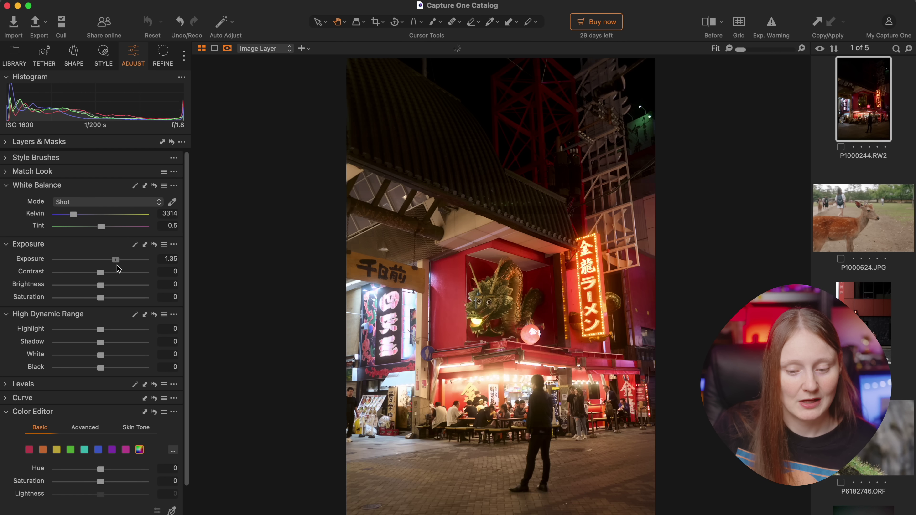
left_click_drag(100, 329, 94, 369)
mouse_move(112, 260)
left_mouse_down()
mouse_move(81, 261)
mouse_move(142, 269)
mouse_move(80, 269)
mouse_move(113, 270)
left_mouse_up()
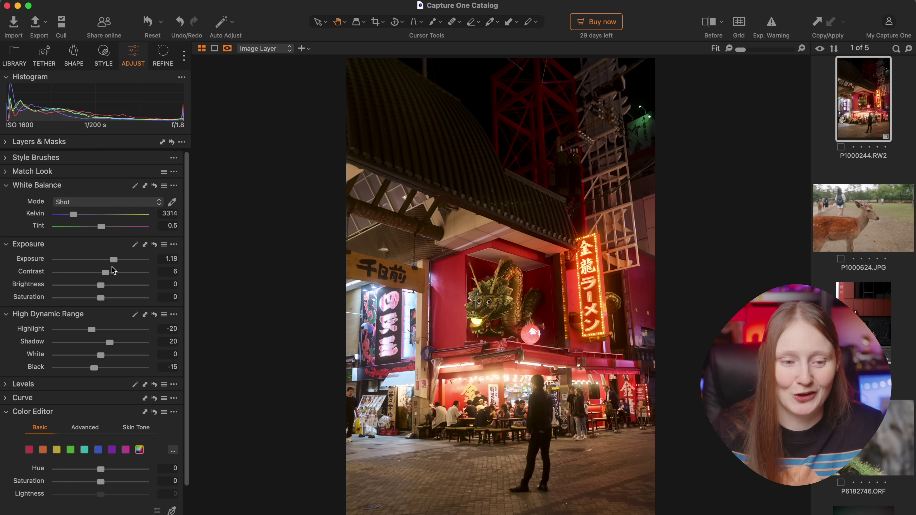
scroll(138, 297, "down", 3)
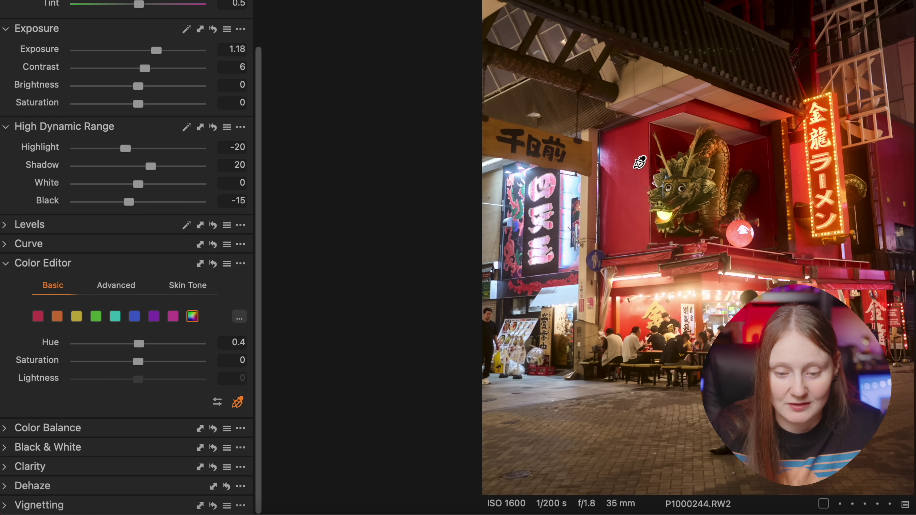
left_click(635, 168)
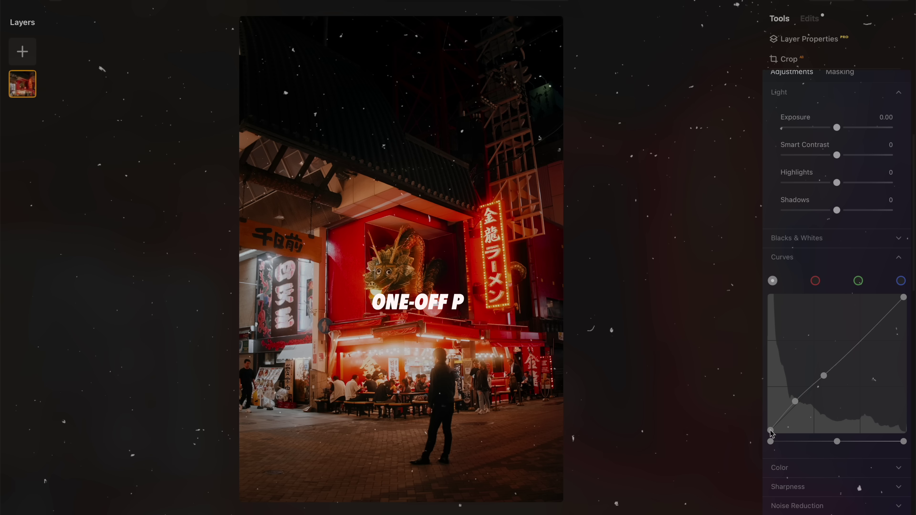
Step: Lift the tone curve's black point, then move the ramen photo into Luminar Neo's Edit workspace
left_click_drag(771, 432, 766, 426)
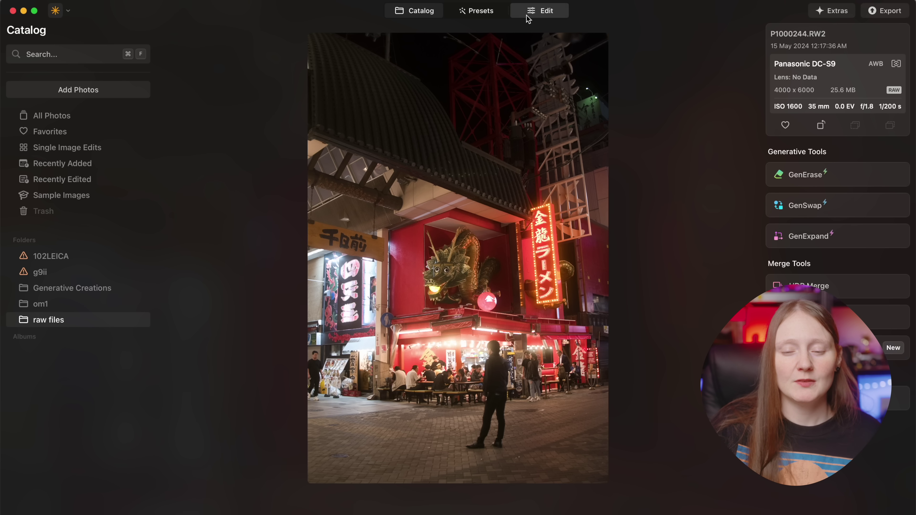
left_click(528, 16)
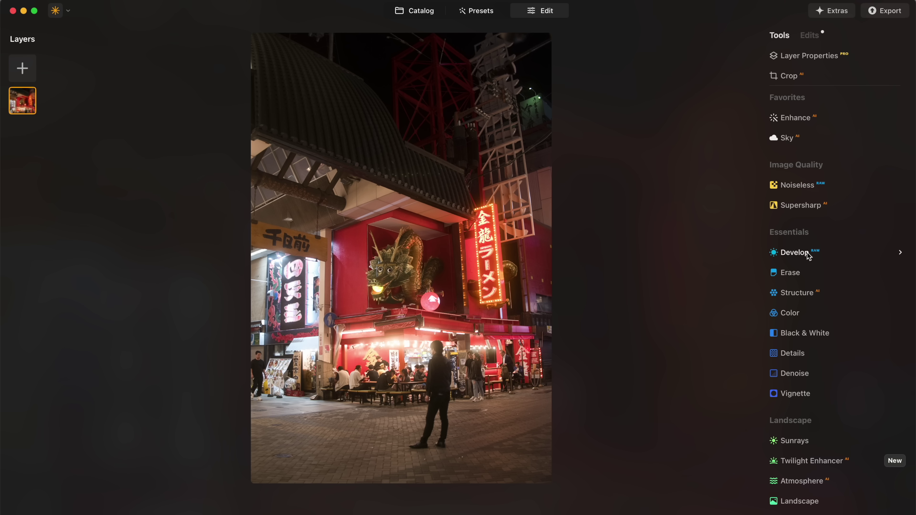
Step: Expand Develop to review its light settings at 0, then collapse it
left_click(806, 252)
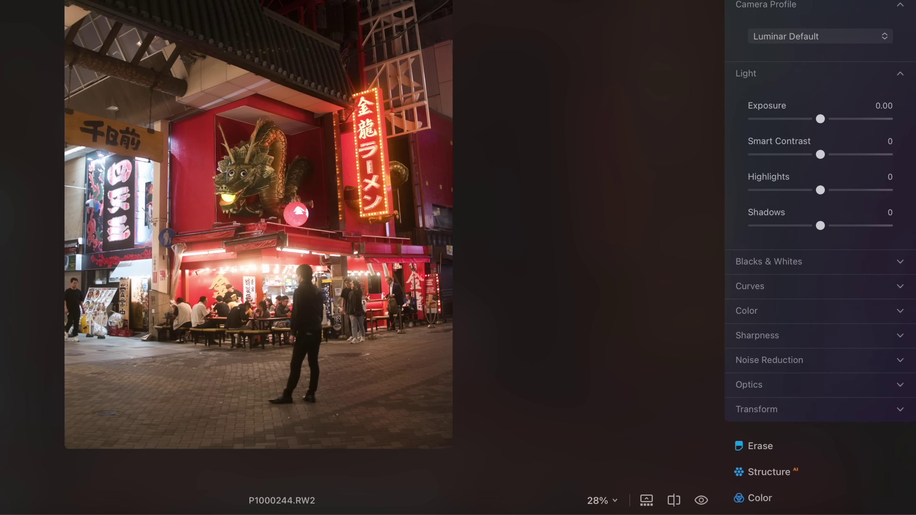
scroll(786, 15, "up", 2)
left_click(789, 26)
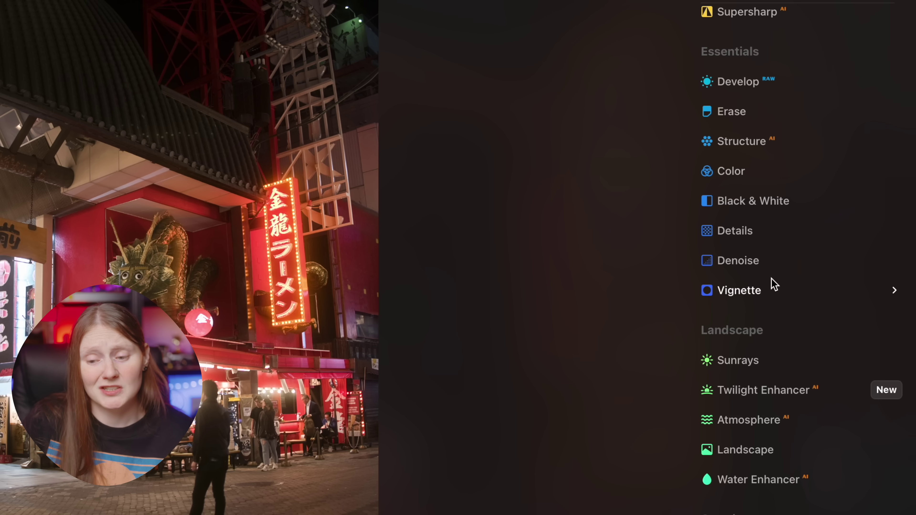
Step: Try a Black & White conversion on the ramen photo, then undo it to restore colour
left_click(761, 202)
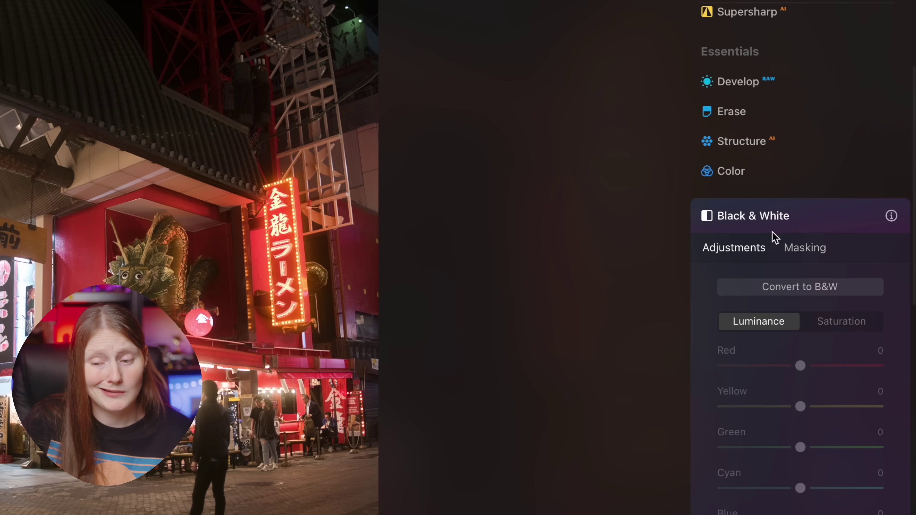
left_click(803, 290)
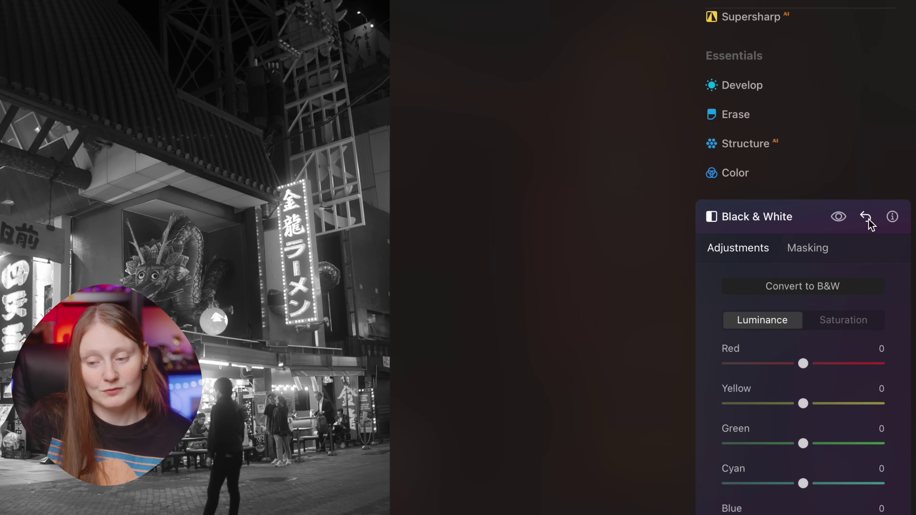
left_click(866, 217)
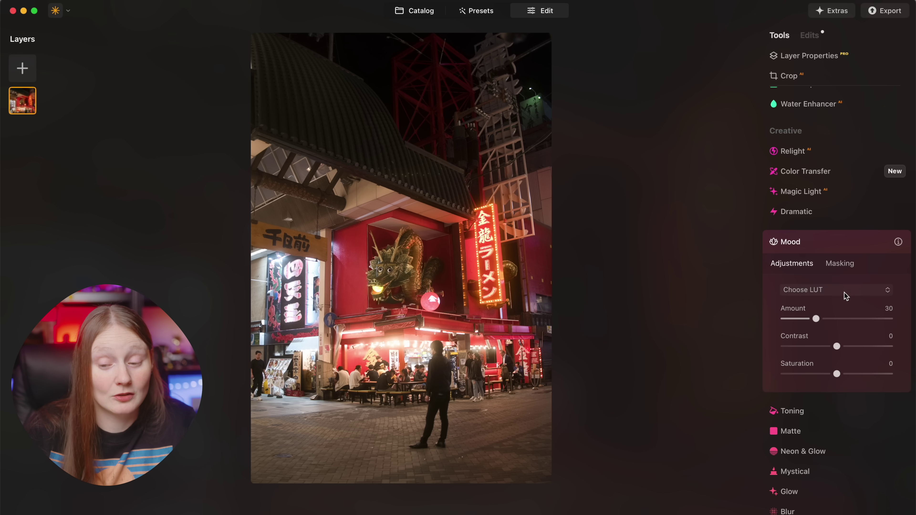
Step: Apply the 12. Streetwise custom LUT as the Mood
left_click(844, 291)
mouse_move(820, 343)
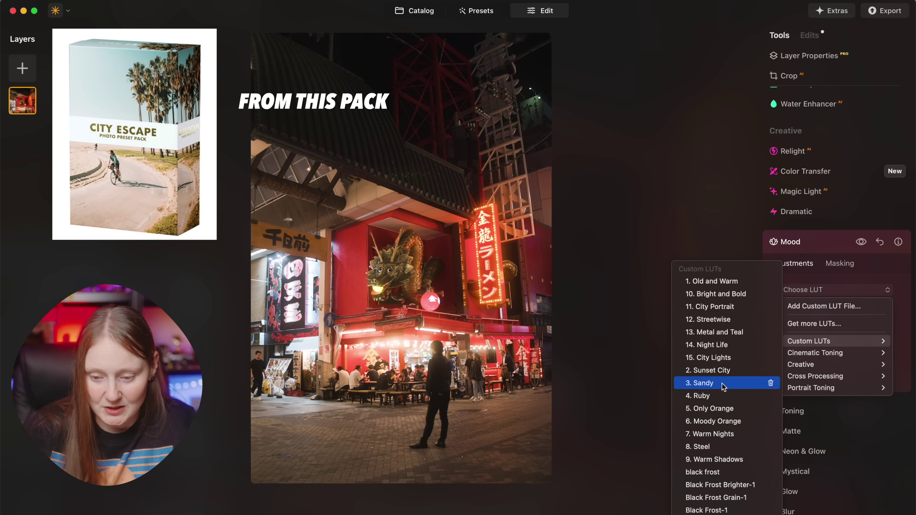
left_click(731, 319)
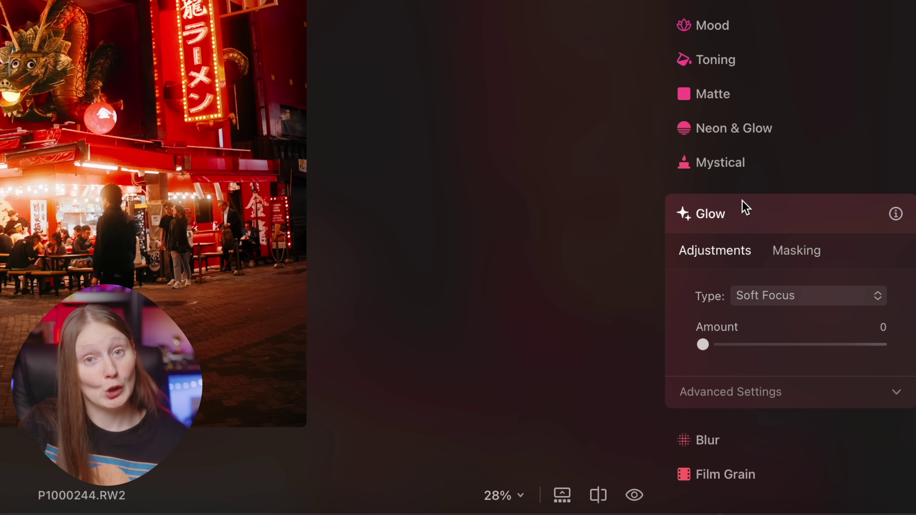
Step: Brush a Glow mask over the storefront, neon sign, dragon's head and left-hand sign
left_click(796, 250)
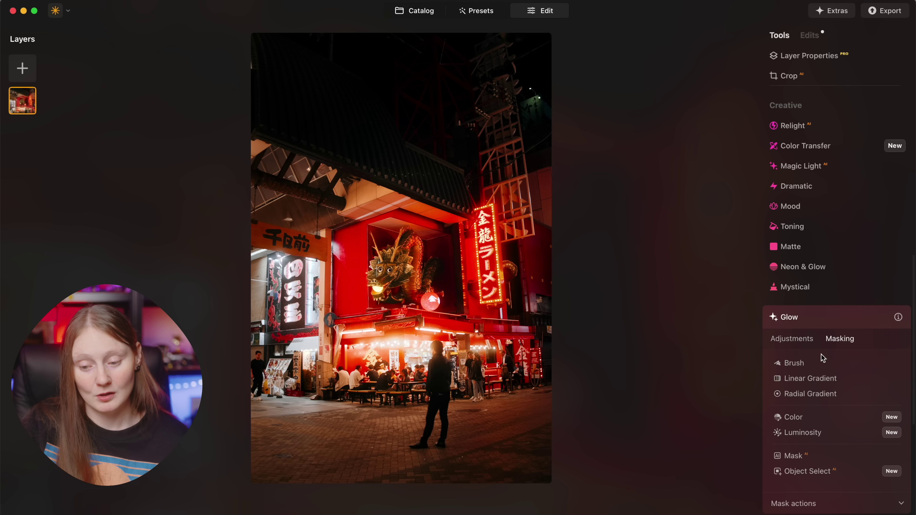
left_click(813, 366)
scroll(360, 324, "up", 3)
left_click_drag(325, 343, 567, 338)
left_click_drag(507, 141, 527, 297)
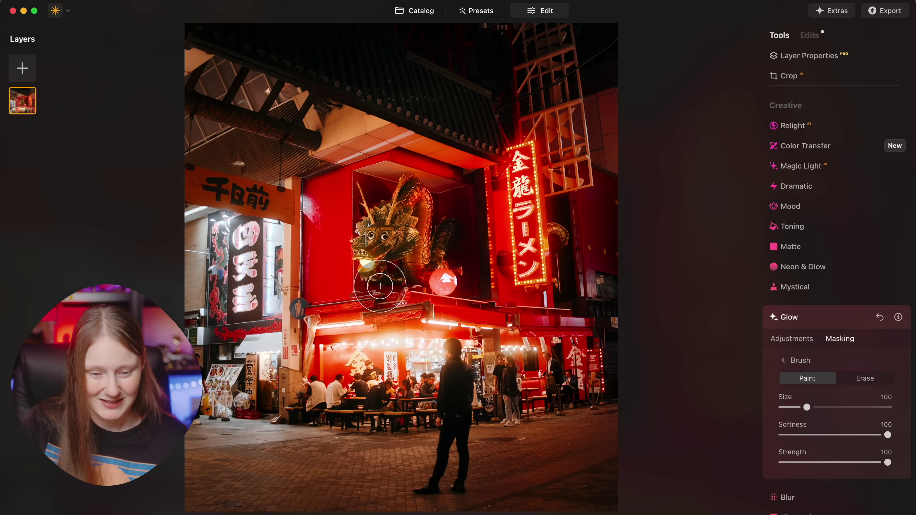
mouse_move(379, 285)
left_mouse_down()
mouse_move(361, 213)
mouse_move(425, 265)
left_mouse_up()
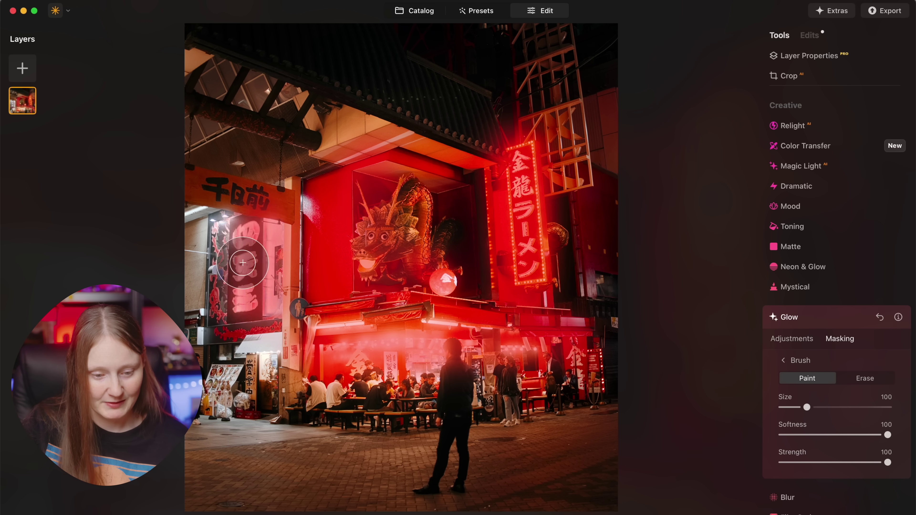
left_click_drag(248, 229, 261, 304)
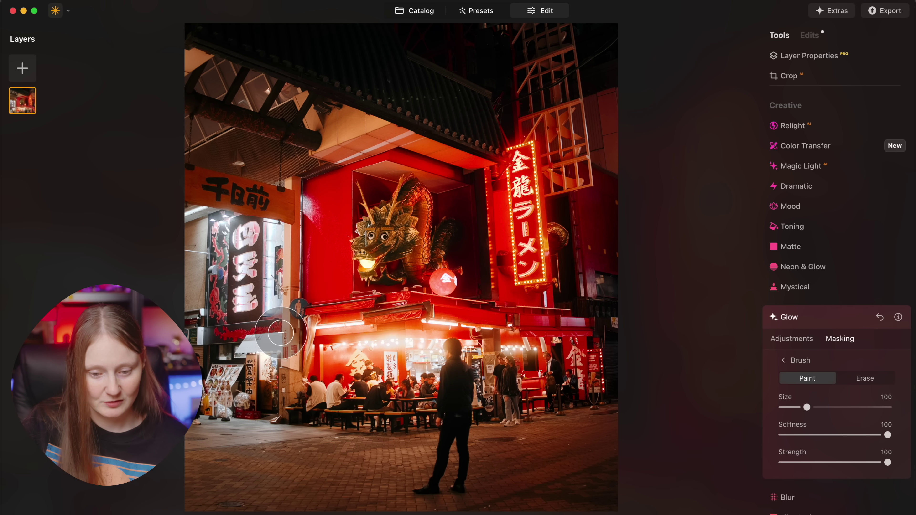
Step: Set the Glow type to Orton Effect and bring its Amount down to about a third
left_click(799, 345)
left_click(843, 365)
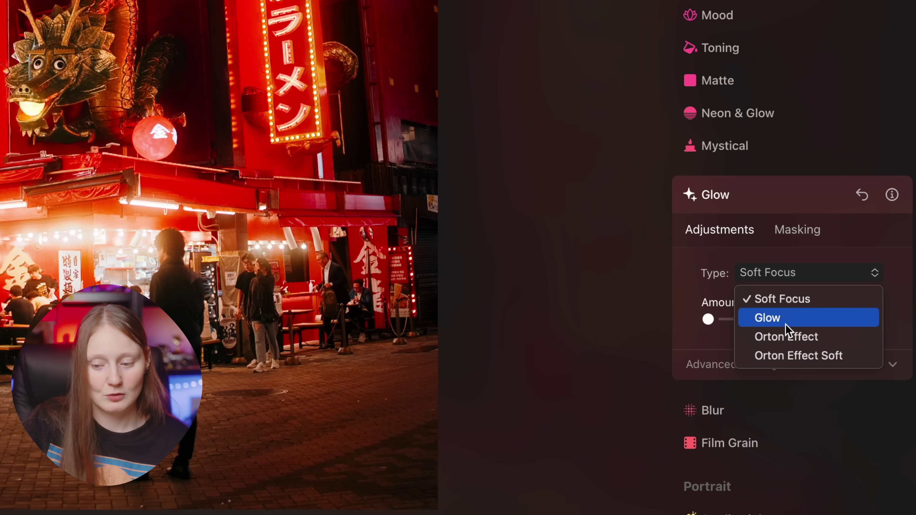
left_click(789, 335)
left_click_drag(707, 319, 858, 320)
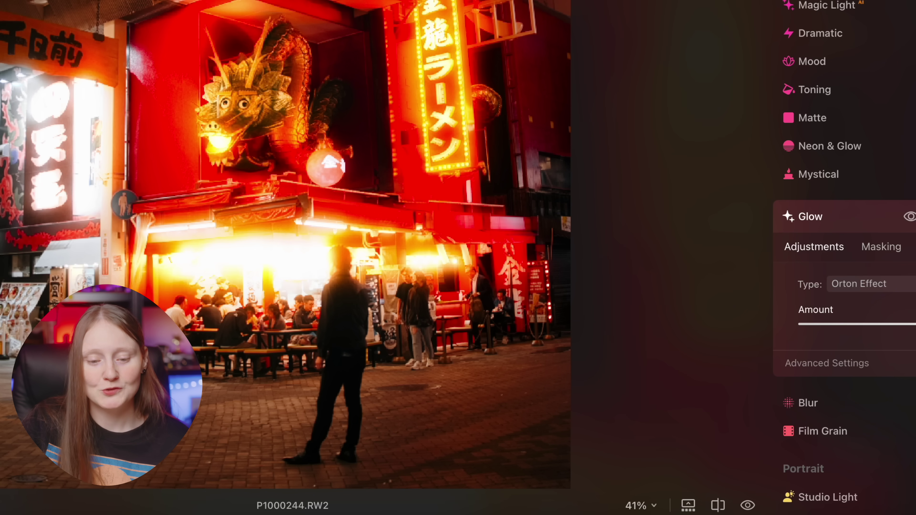
left_click_drag(914, 306, 834, 303)
Step: Compare the photo with and without Glow, fit it to view, and collapse the Glow panel
left_click(910, 216)
left_click(909, 216)
key("super+minus")
left_click(905, 213)
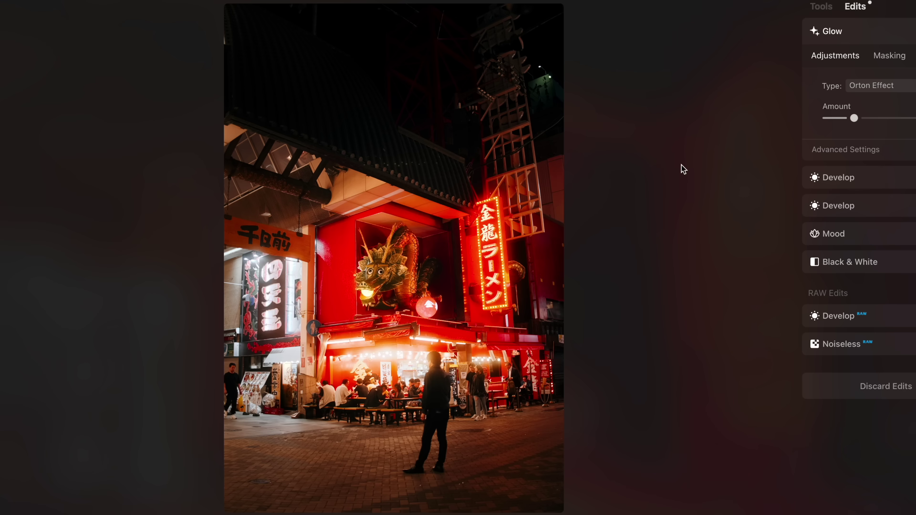
scroll(510, 282, "up", 5)
scroll(510, 282, "down", 5)
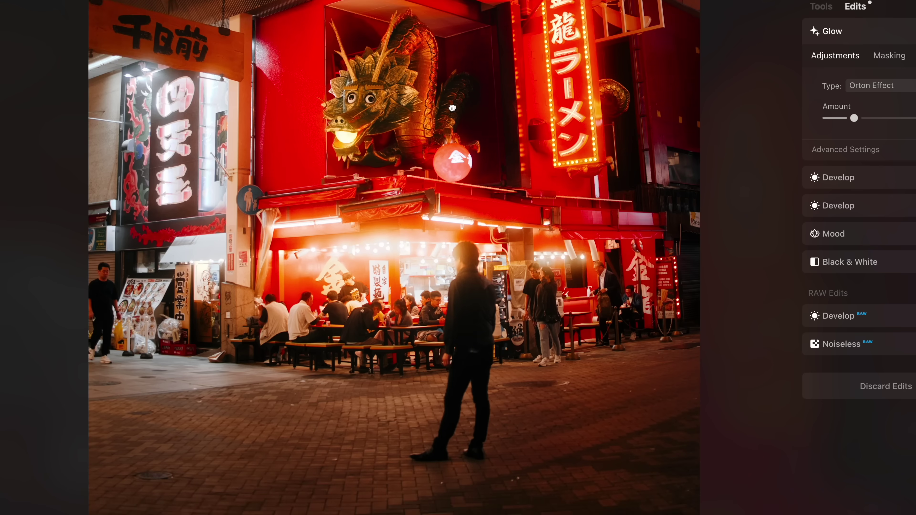
scroll(443, 184, "up", 4)
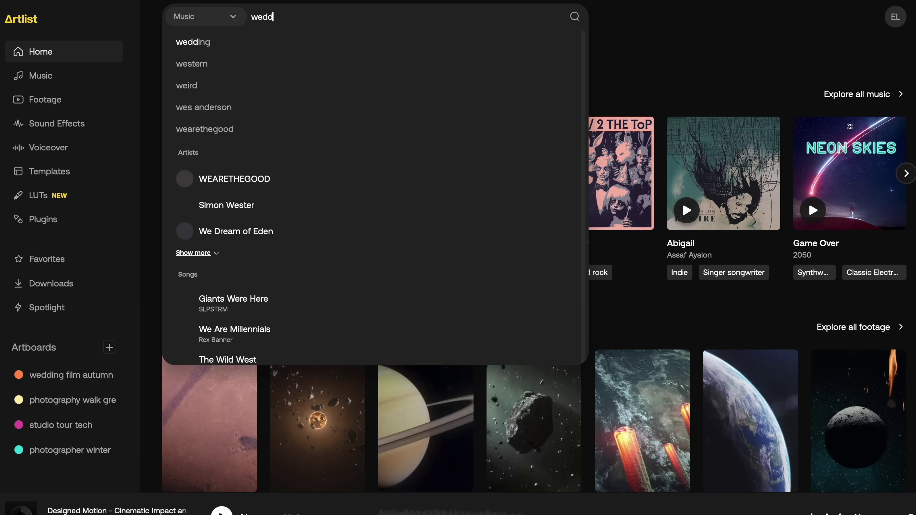
Step: Search Artlist music for 'wedding film autumn slow romantic' and browse the results
type("ing film autum")
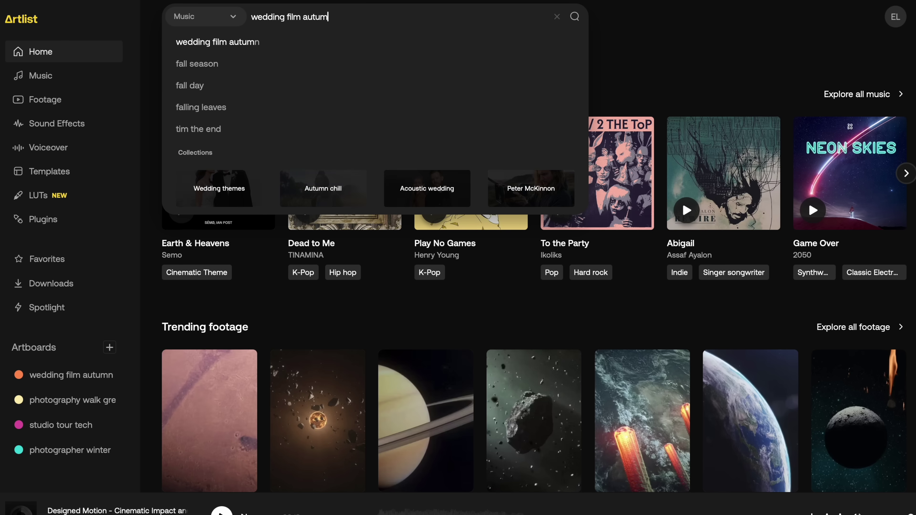
type("n slow romantic")
key("Return")
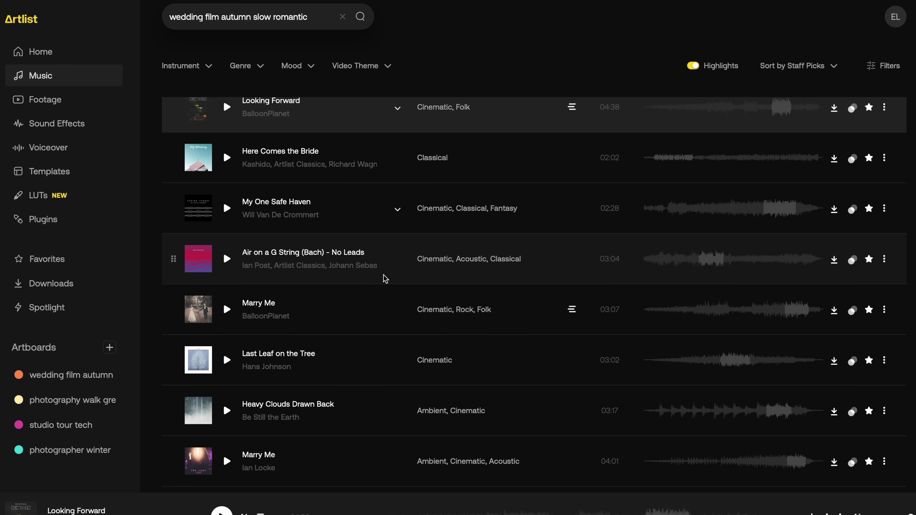
scroll(385, 279, "down", 2)
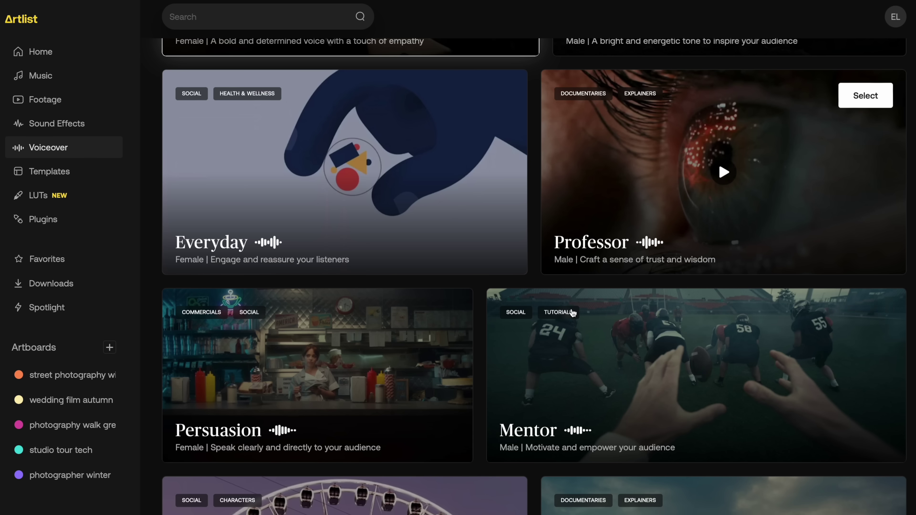
scroll(573, 313, "down", 3)
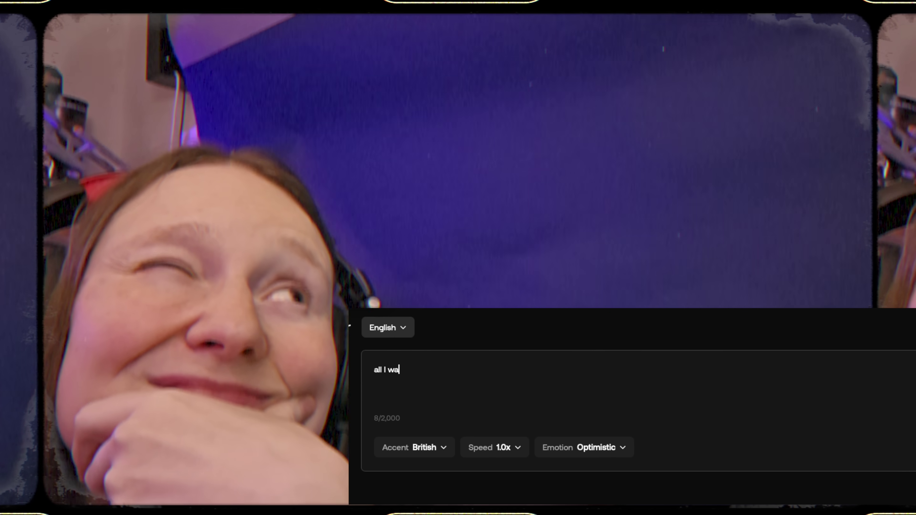
Step: Enter the voiceover script about a tiny micro four thirds camera with phase detect autofocus
type("ant, honestly, is a tiny micro four thirds camera")
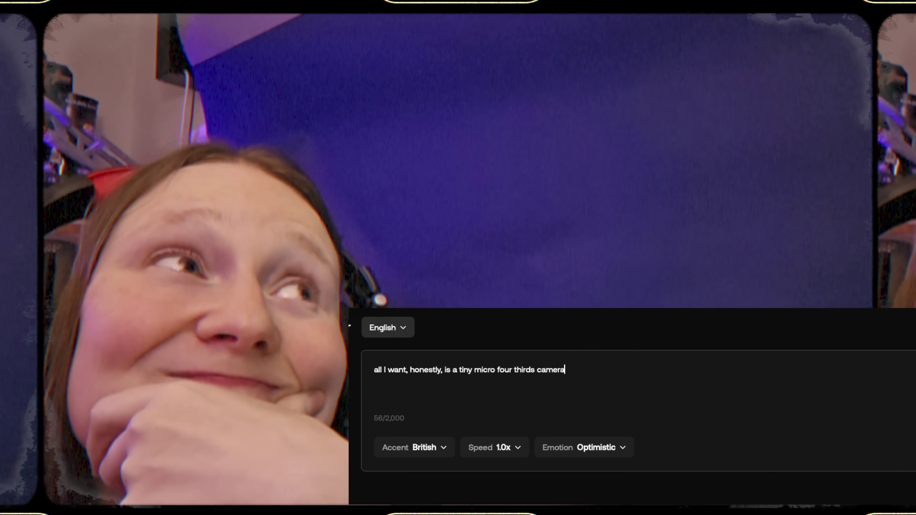
type(" with phase detect auto focus for under £")
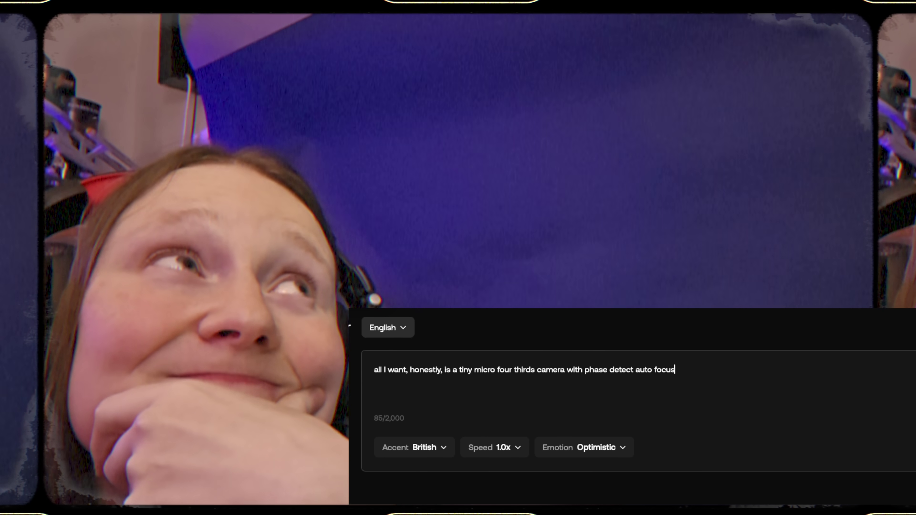
type("800. Is that too much to ask?")
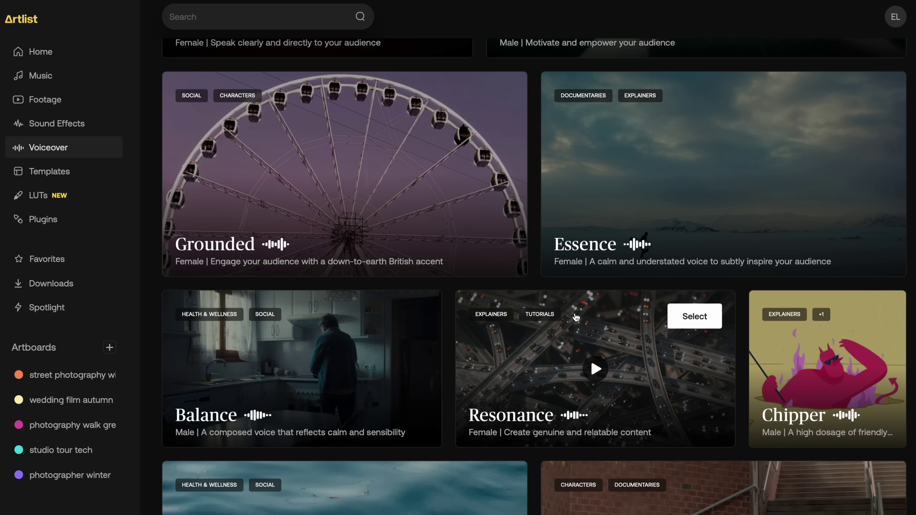
scroll(548, 318, "down", 5)
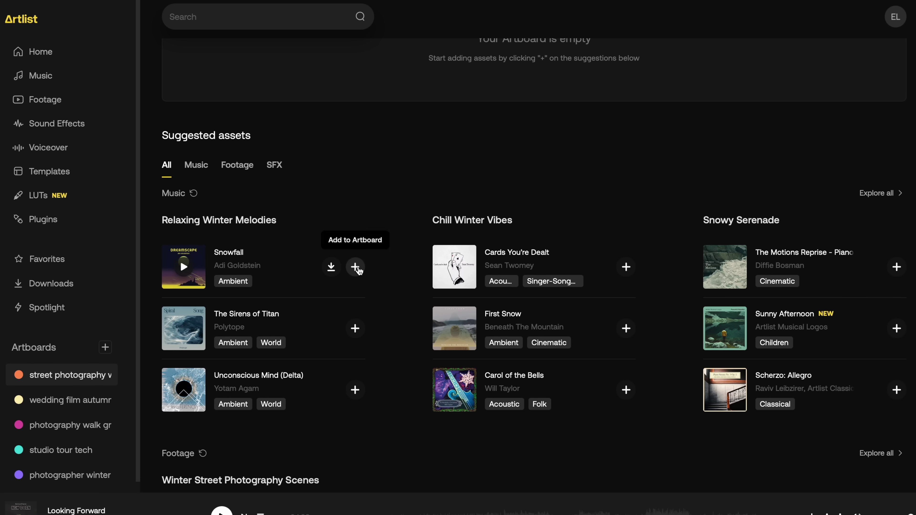
Step: Add Snowfall to the artboard and remove Cards You're Dealt from the suggestions
left_click(356, 267)
left_click(627, 240)
scroll(628, 243, "down", 6)
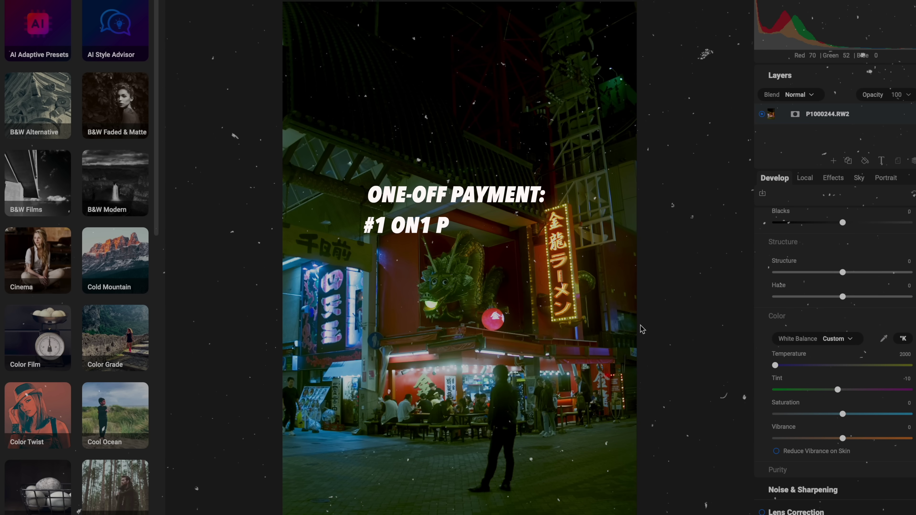
Step: Raise Temperature from 2000 to 4075 to warm the ramen photo
left_click_drag(777, 365, 802, 371)
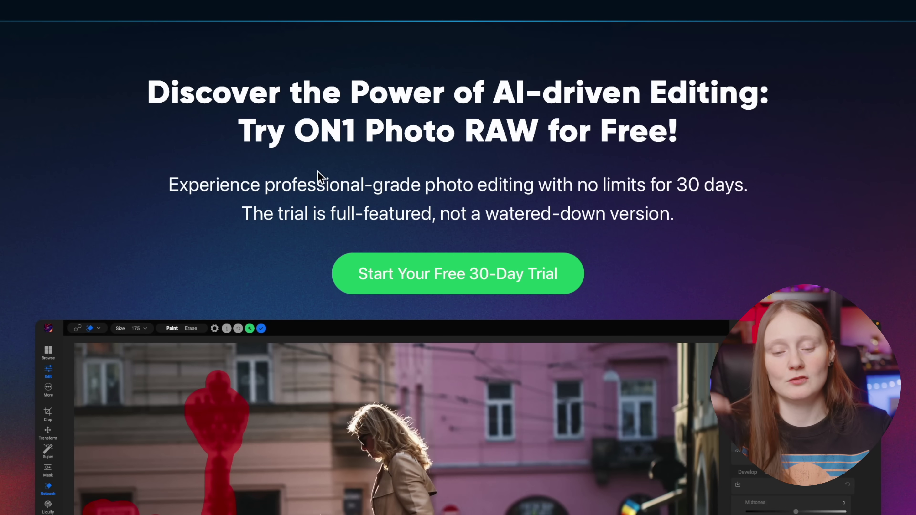
Step: Scroll the ON1 sale page and highlight the one-time payment note and £50.87 price
scroll(360, 181, "down", 1)
scroll(360, 180, "down", 5)
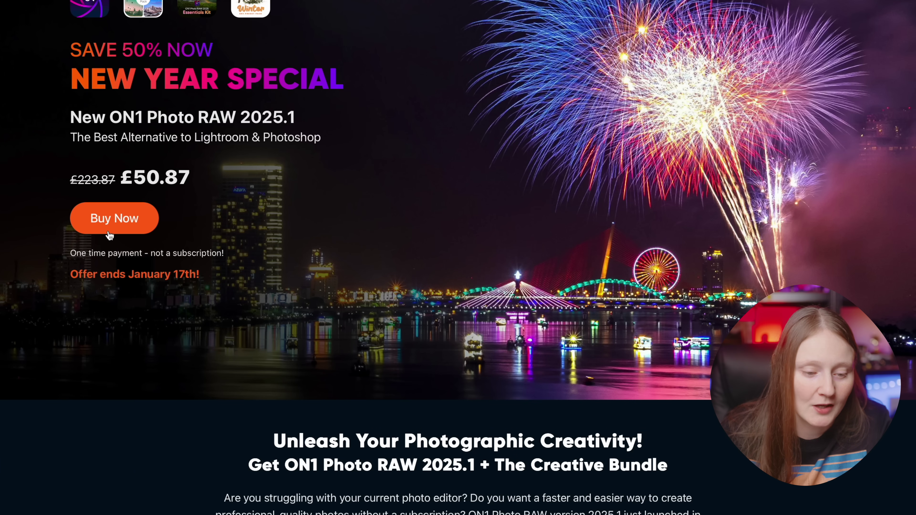
triple_click(90, 250)
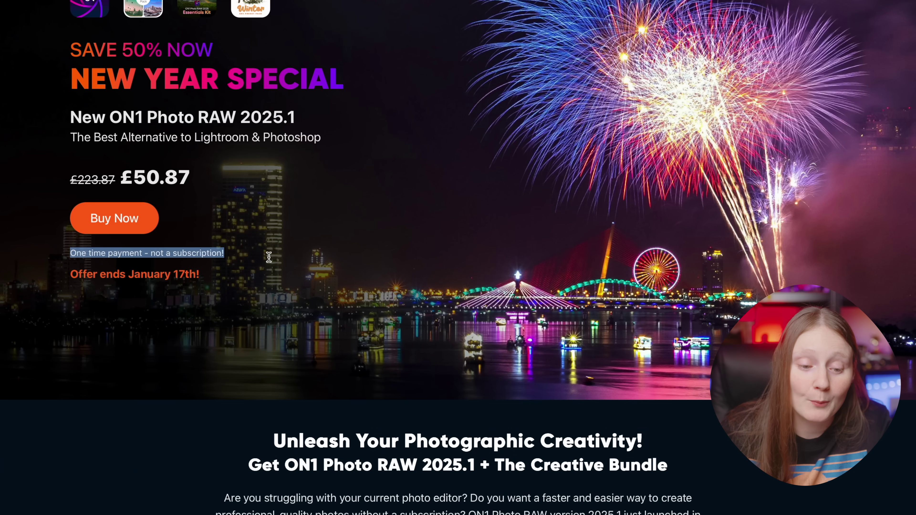
left_click(136, 172)
left_click_drag(135, 172, 190, 178)
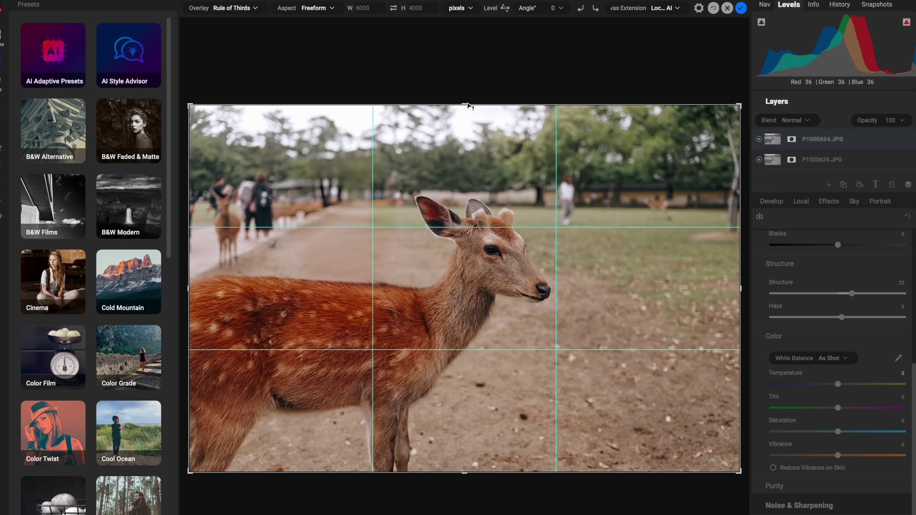
Step: Drag the crop frame upward to try extending the canvas above the deer photo
left_click_drag(468, 104, 465, 90)
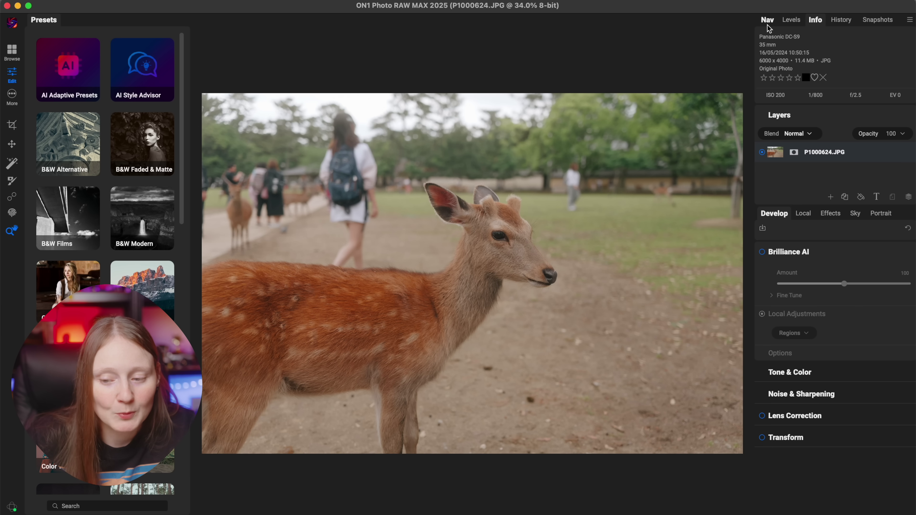
Step: Nudge Exposure up and set Haze to 6 in Tone & Color, then expand Noise & Sharpening
left_click(817, 253)
scroll(807, 267, "down", 2)
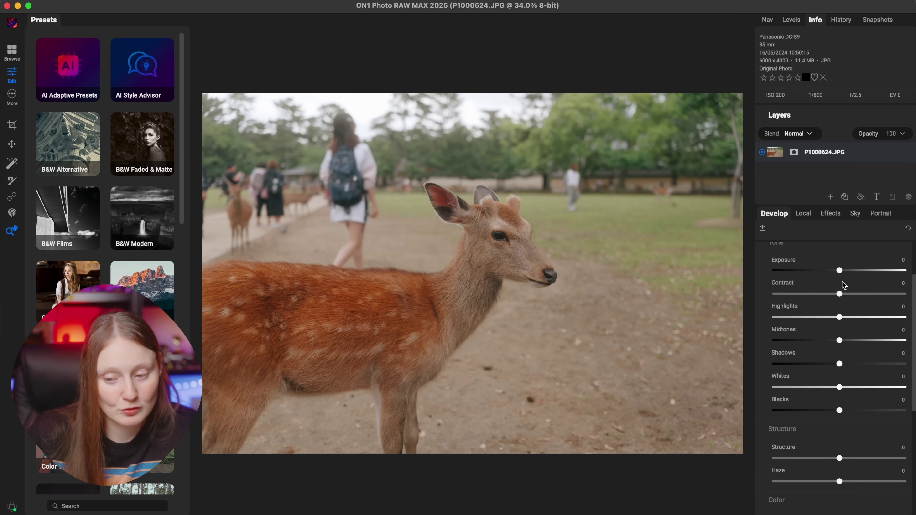
left_click_drag(840, 271, 858, 310)
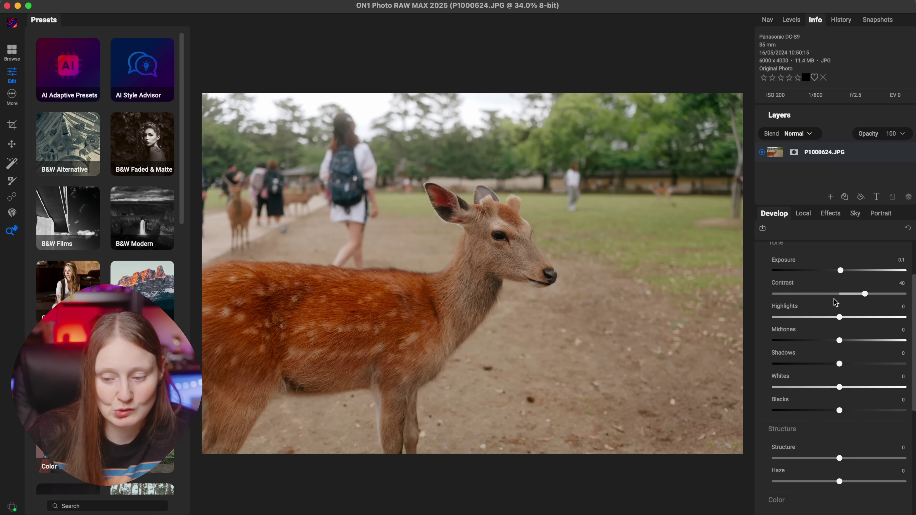
scroll(832, 304, "down", 2)
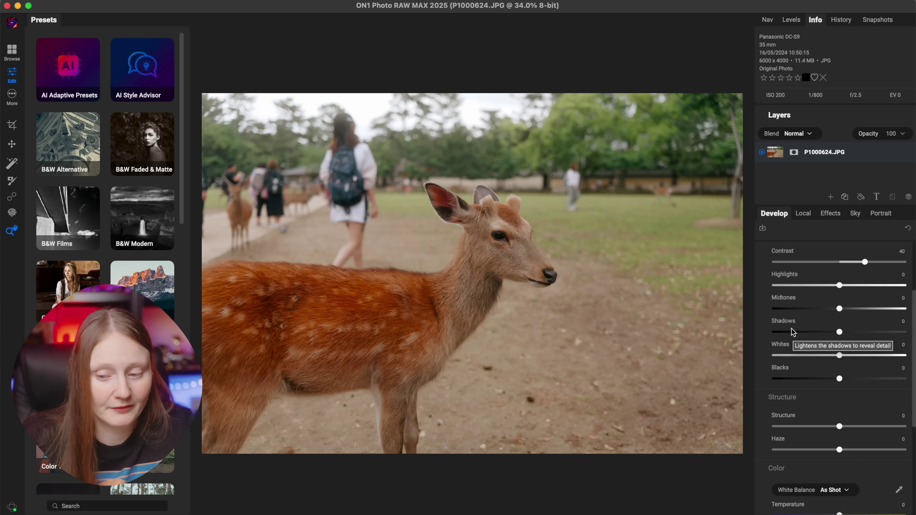
scroll(865, 314, "down", 3)
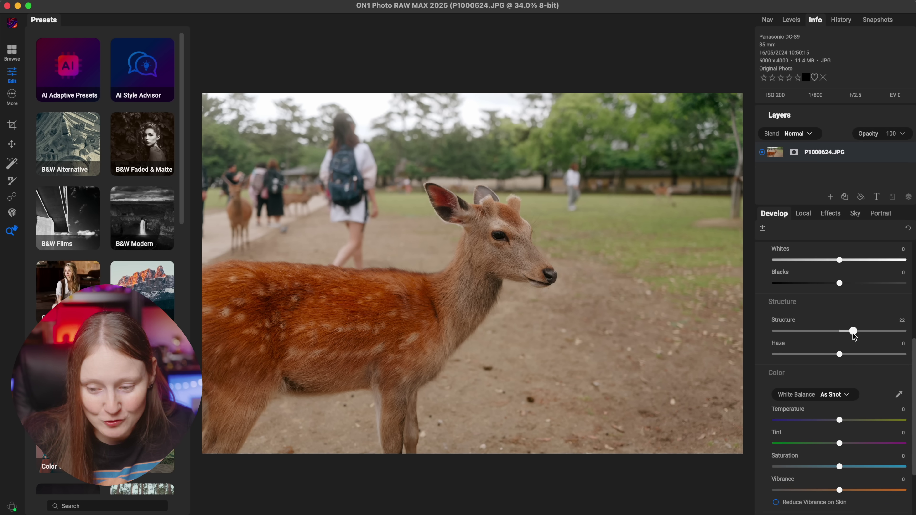
left_click_drag(850, 355, 843, 352)
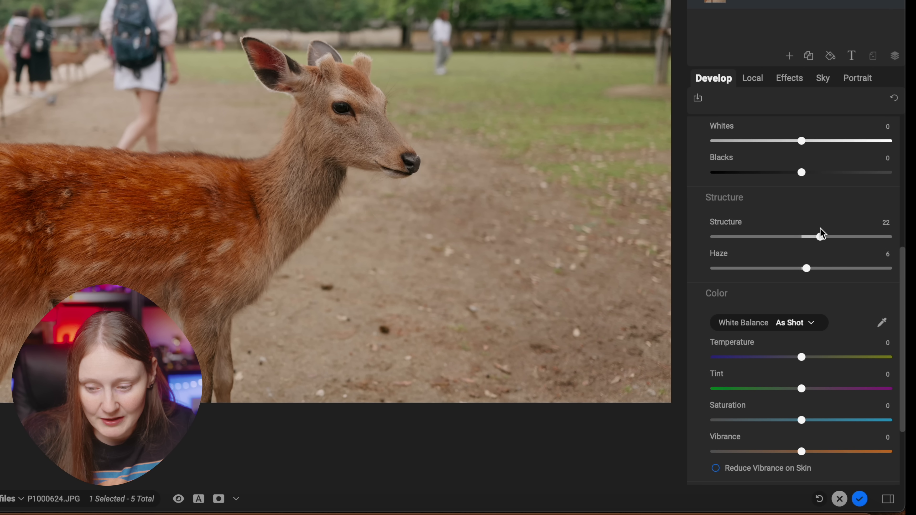
scroll(842, 281, "down", 3)
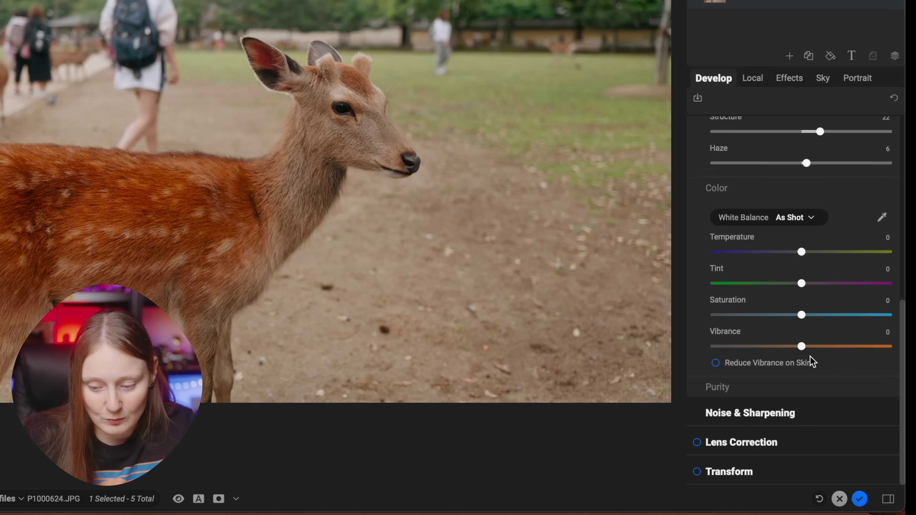
left_click(745, 423)
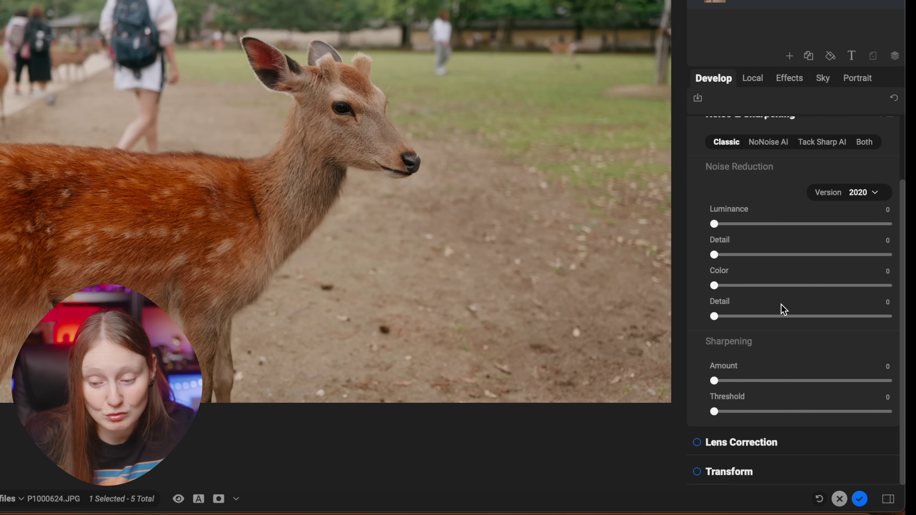
scroll(775, 437, "up", 2)
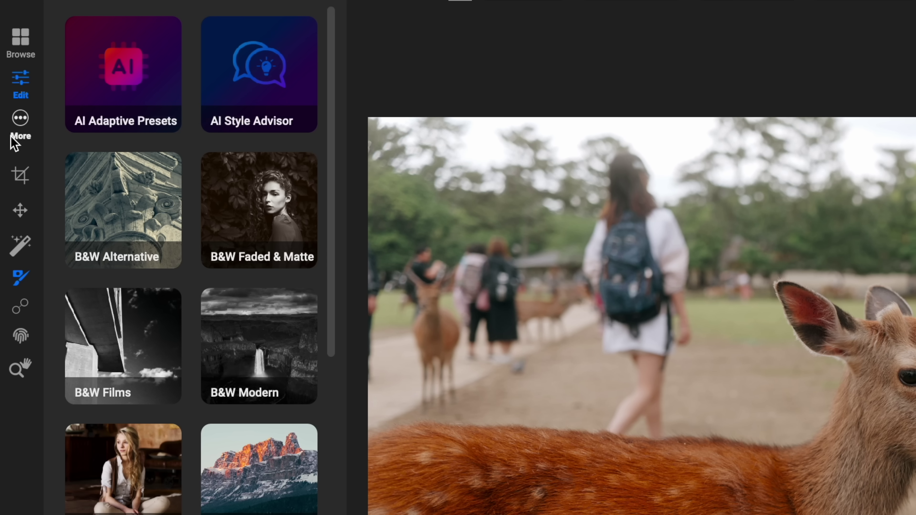
Step: Choose the Generative Eraser variant of the Retouch brush
left_click(15, 139)
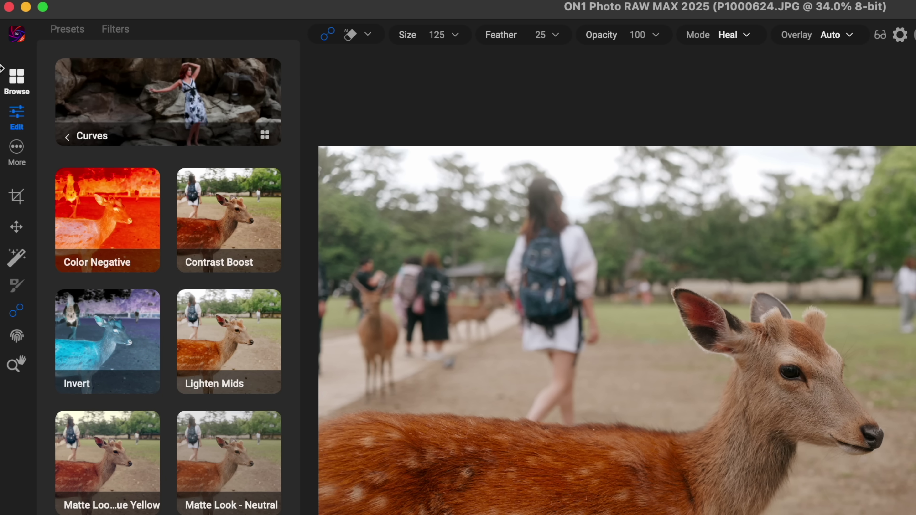
left_click(367, 34)
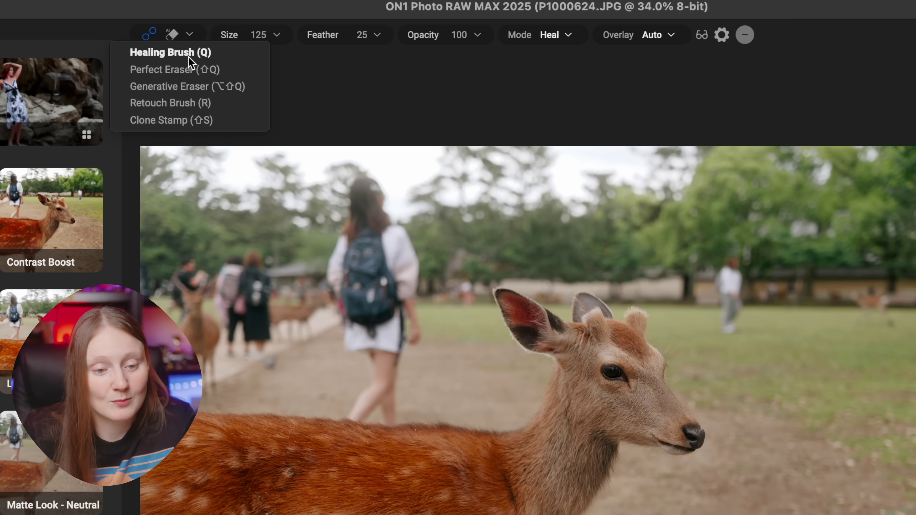
left_click(206, 89)
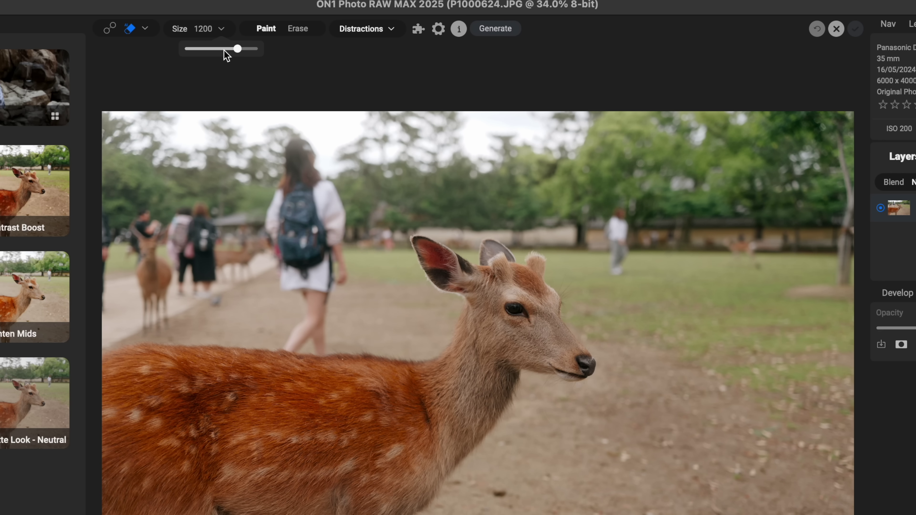
Step: Set the eraser brush size to 500 and paint over the walking woman behind the deer
left_click(225, 49)
left_click_drag(317, 331, 300, 163)
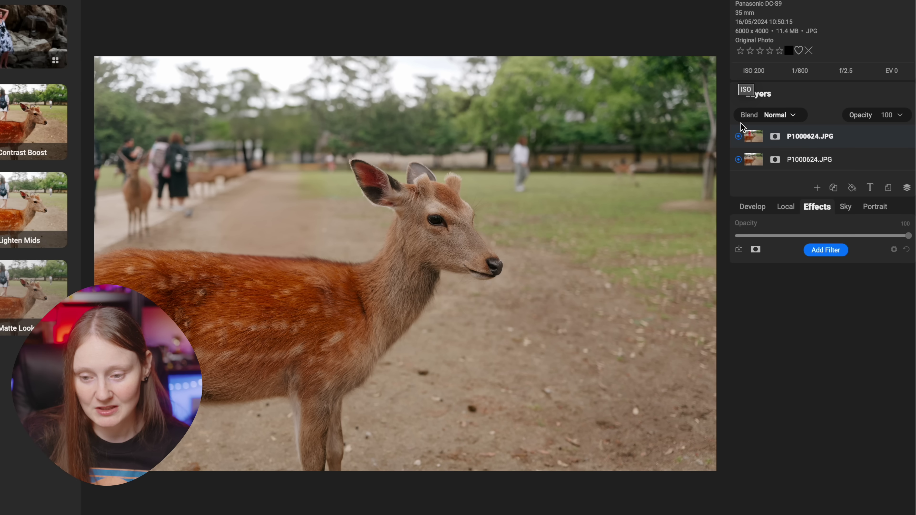
Step: Compare the retouched layer against the original, then choose the Micro Four Nerds City Escape LUT category
left_click(738, 137)
left_click(738, 137)
left_click(738, 137)
left_click(738, 137)
left_click(738, 137)
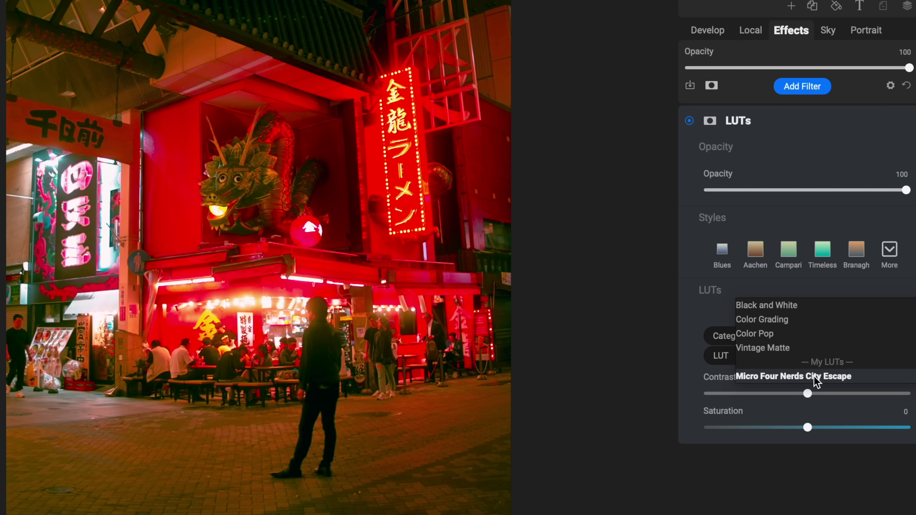
left_click(815, 376)
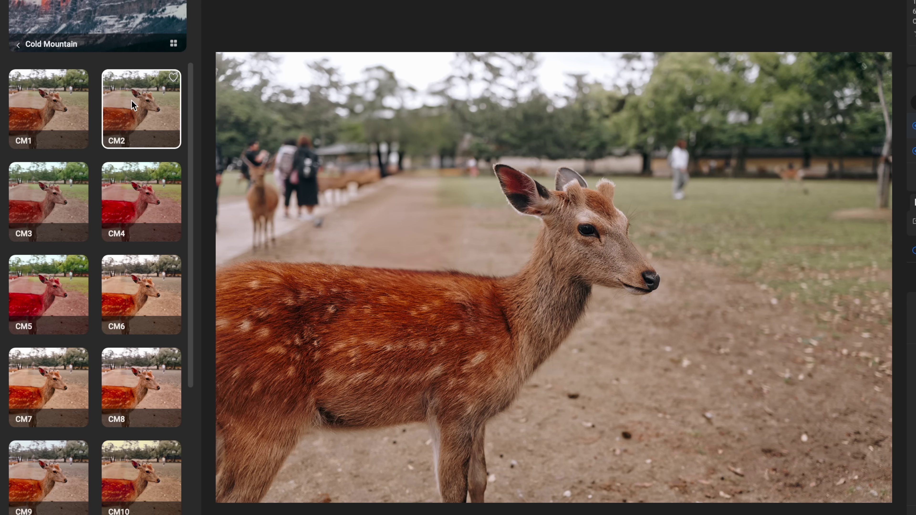
Step: Apply the CM2 look from the Cold Mountain preset category to the deer photo
scroll(142, 253, "down", 5)
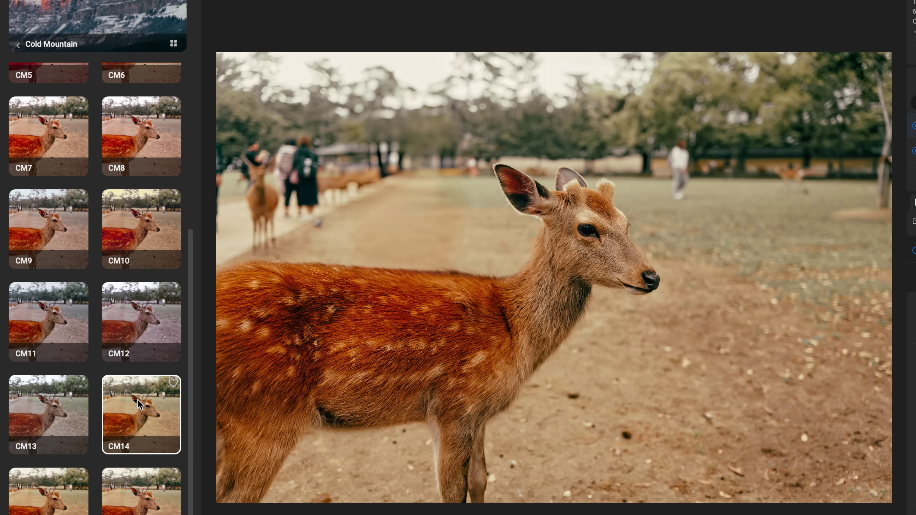
scroll(141, 135, "up", 5)
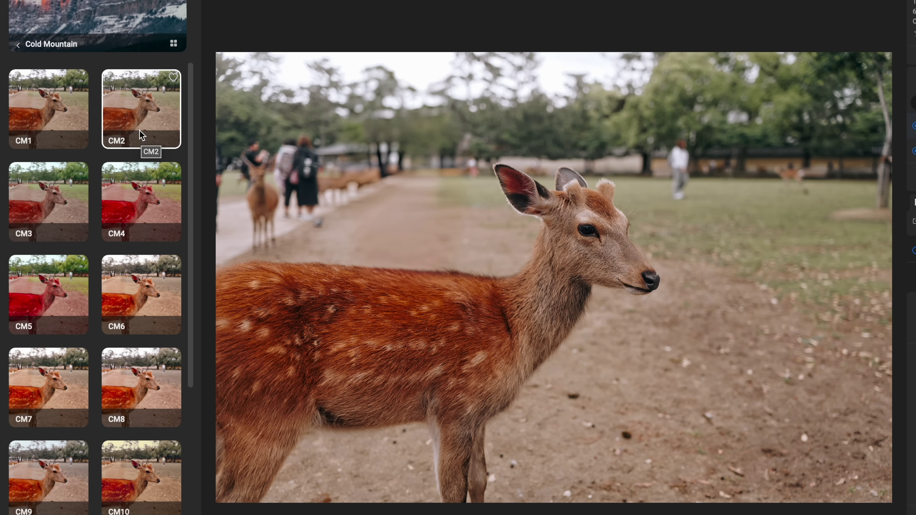
left_click(135, 142)
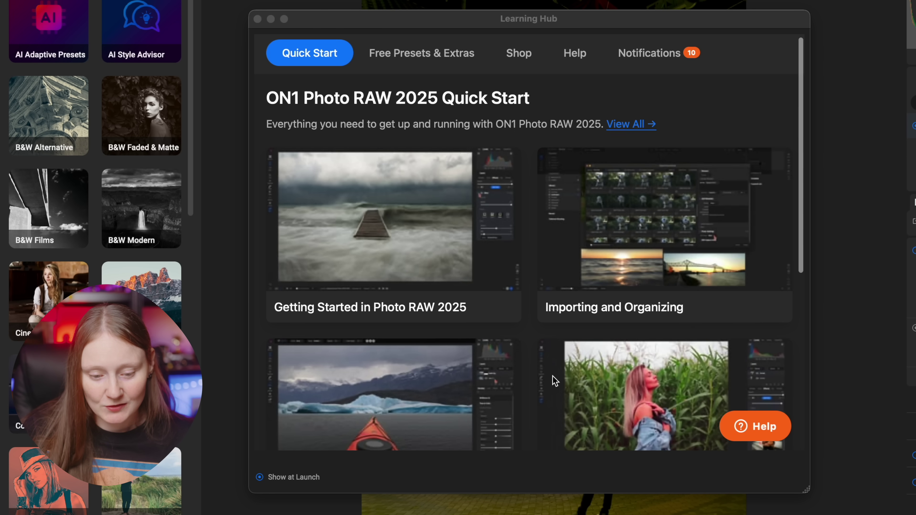
scroll(548, 378, "down", 3)
scroll(331, 374, "down", 5)
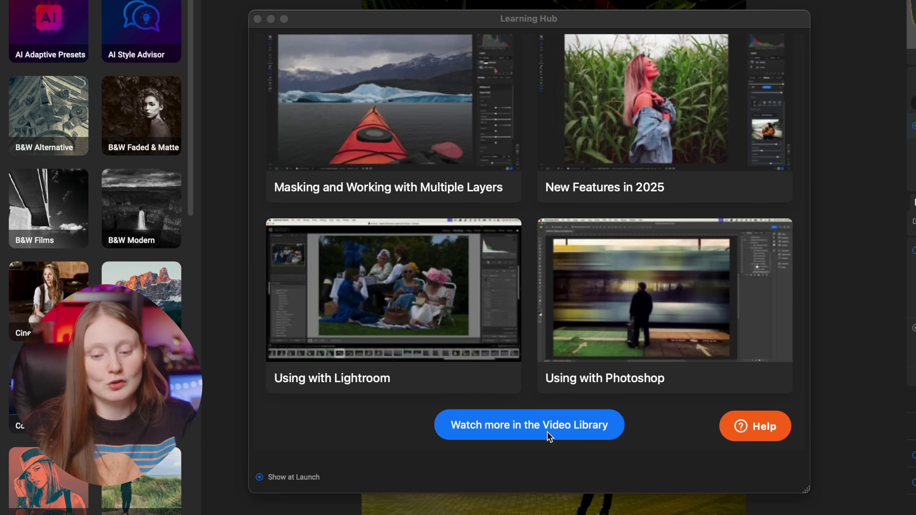
scroll(492, 303, "up", 8)
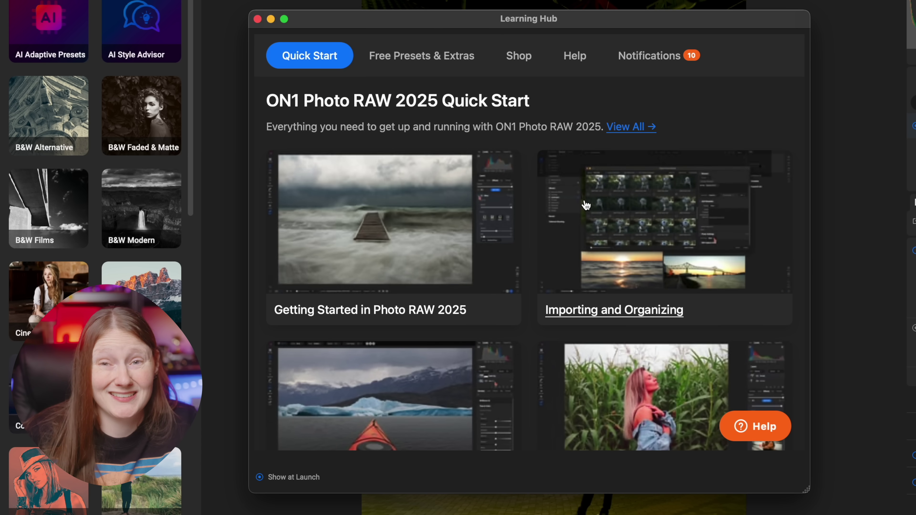